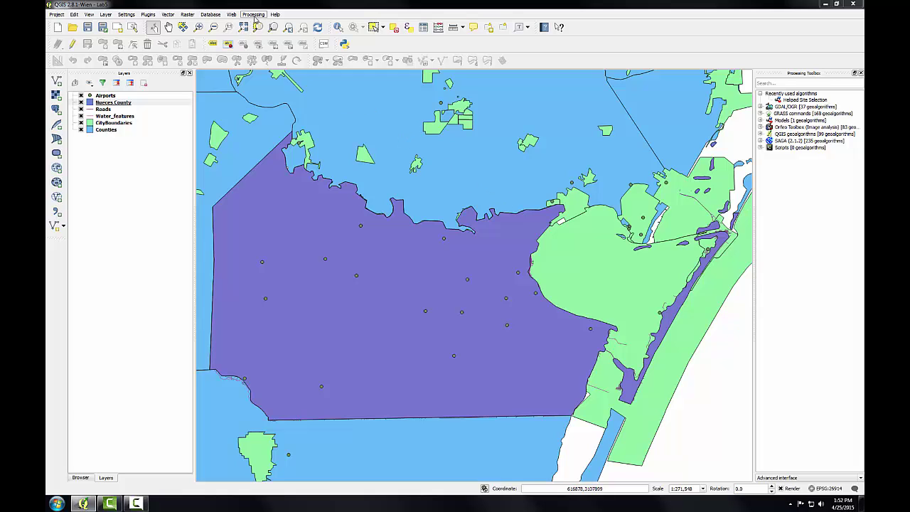
Load HelipadSiteSelection.model into the Graphical Modeler
click(254, 16)
click(266, 30)
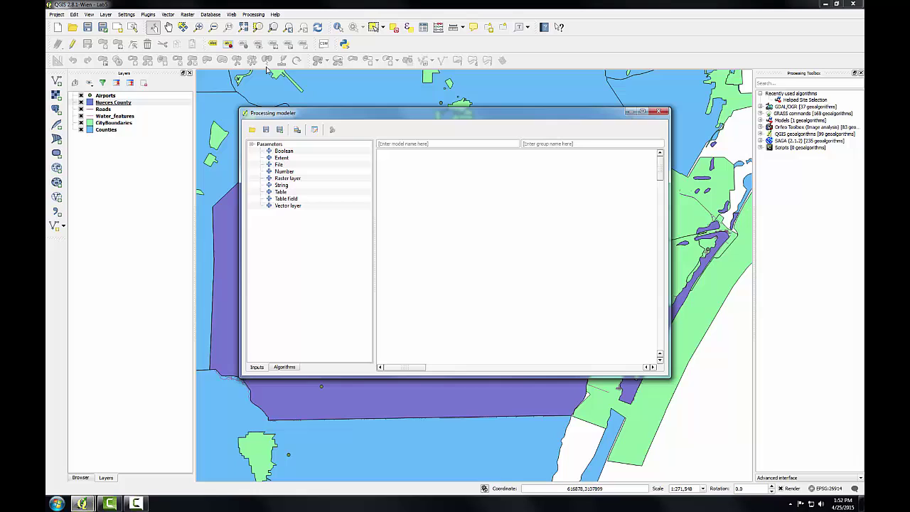
click(254, 132)
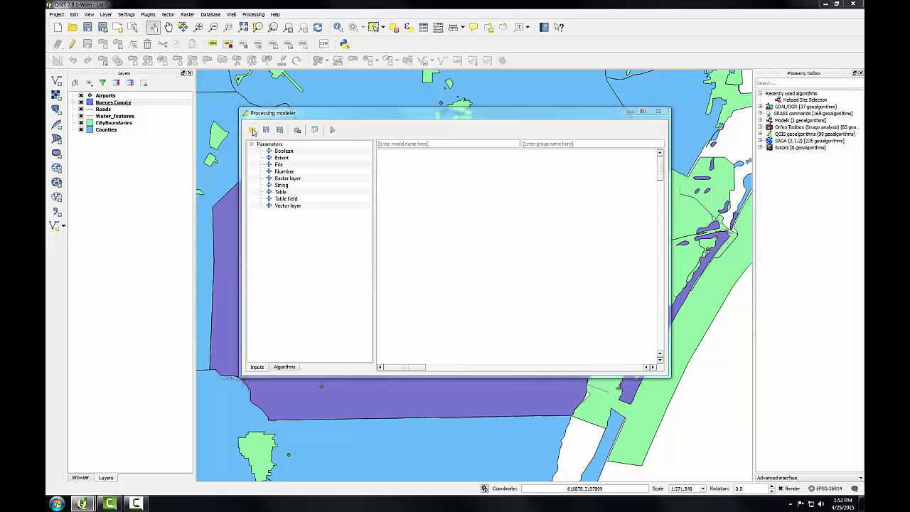
click(330, 178)
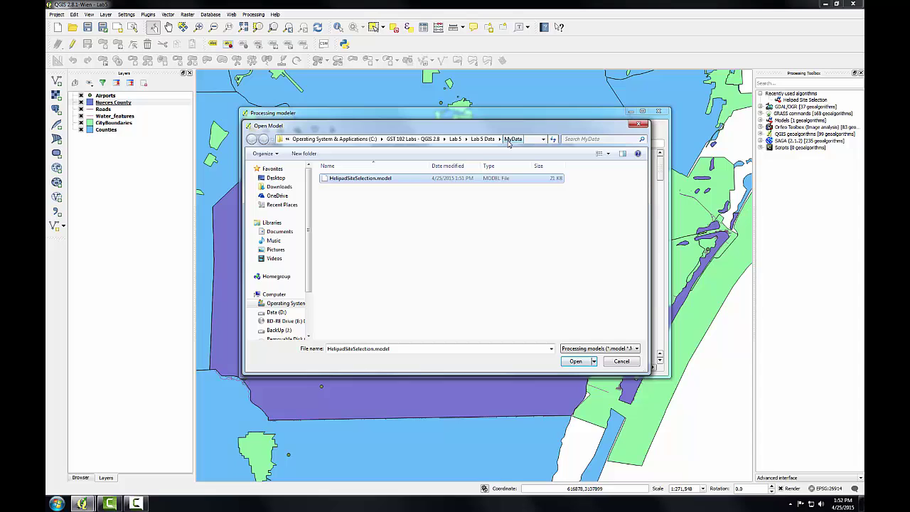
click(575, 362)
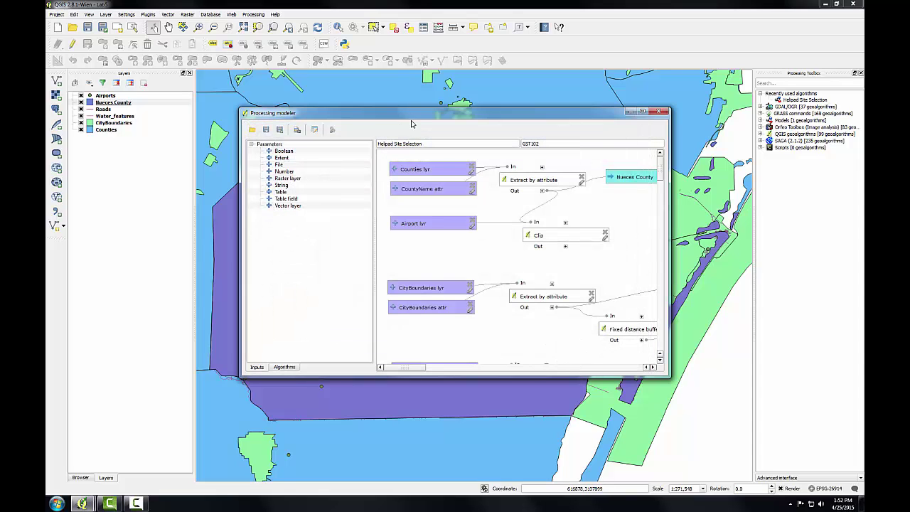
Enlarge the modeler window and expand QGIS geoalgorithms > Vector overlay tools in the Algorithms list
drag(412, 114, 299, 41)
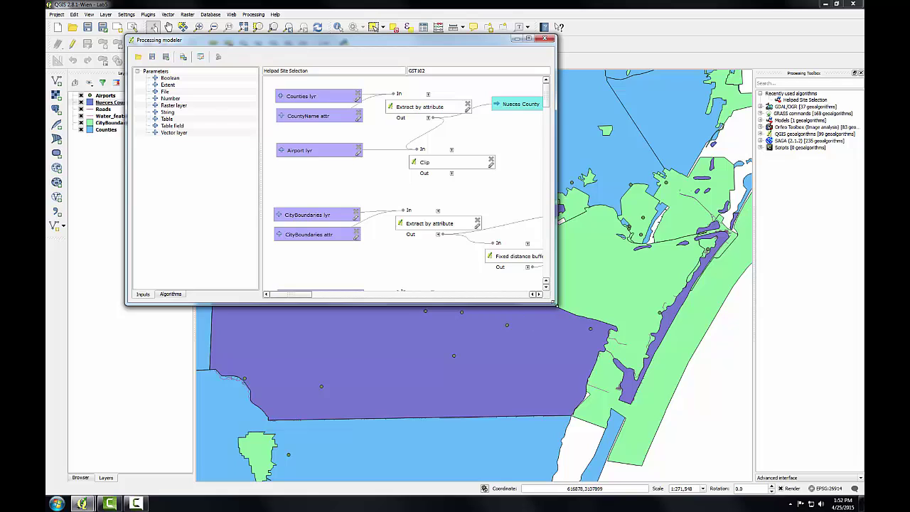
drag(554, 304, 771, 466)
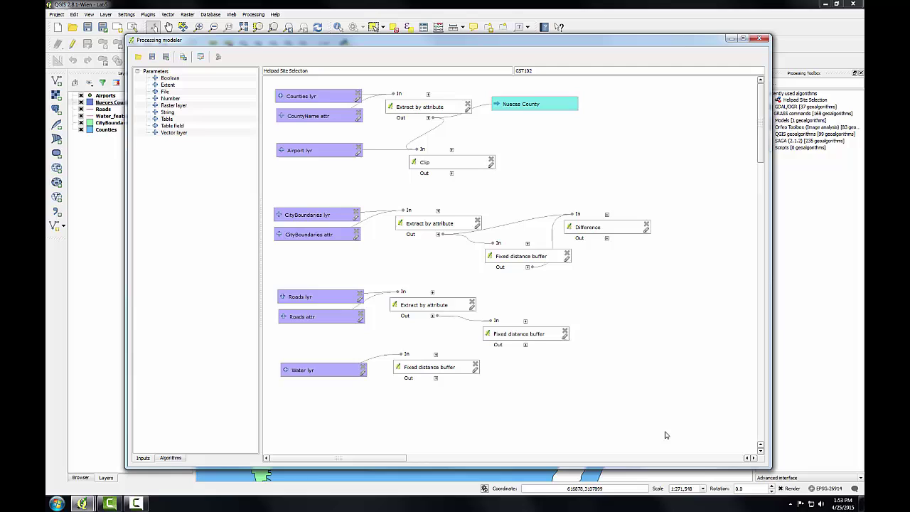
click(171, 458)
click(138, 117)
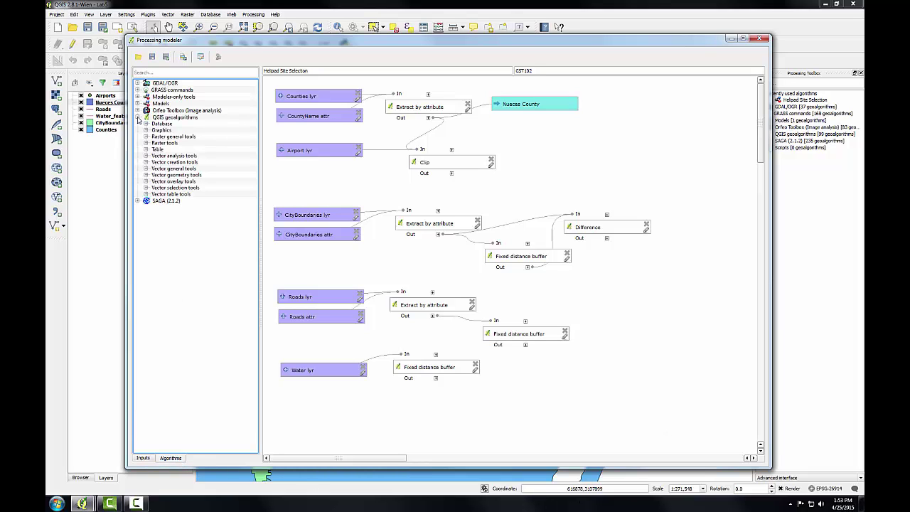
click(146, 182)
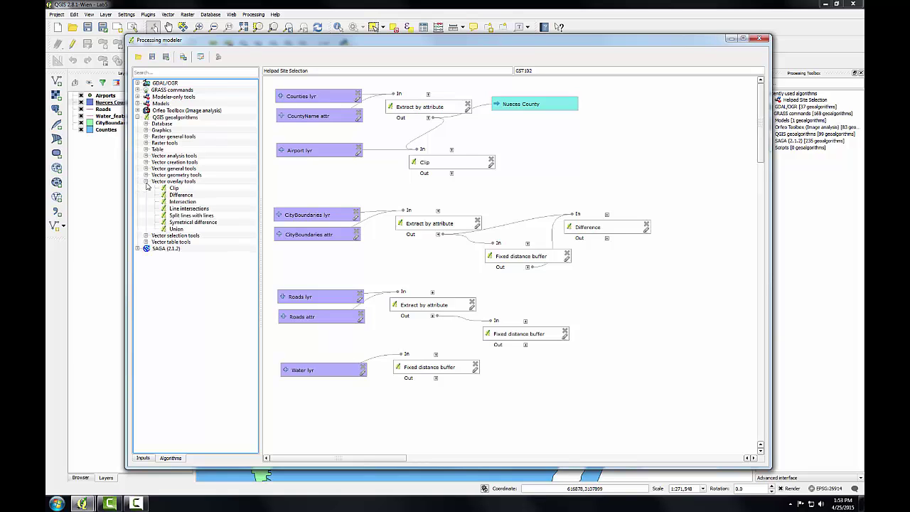
Intersect the Difference output with a Fixed distance buffer output, with one parent algorithm required
double_click(183, 202)
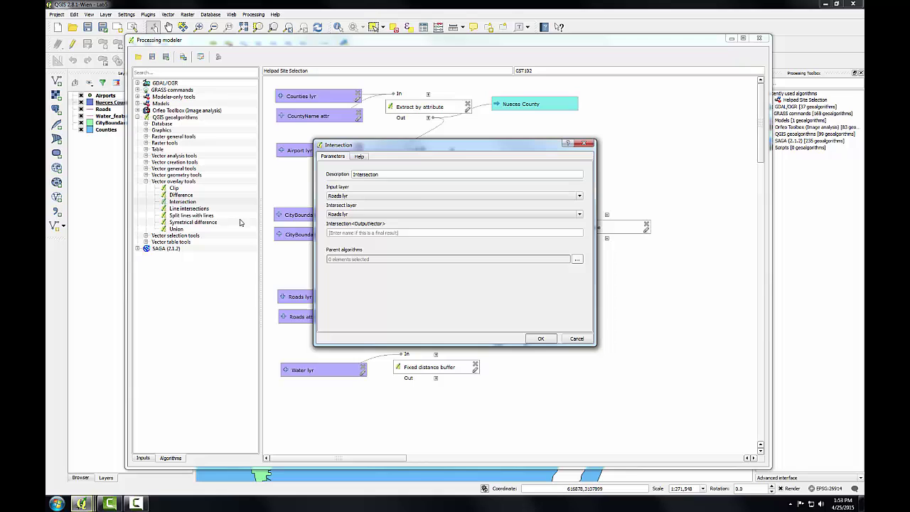
click(419, 202)
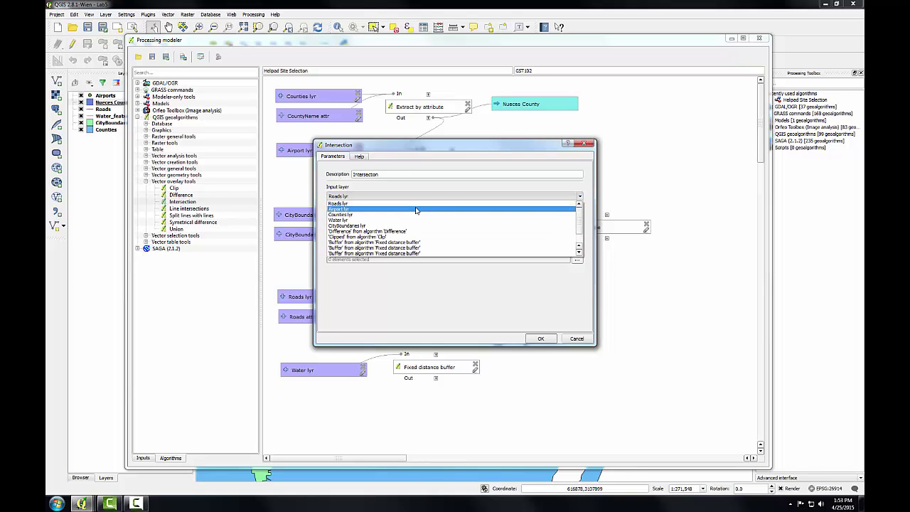
click(402, 231)
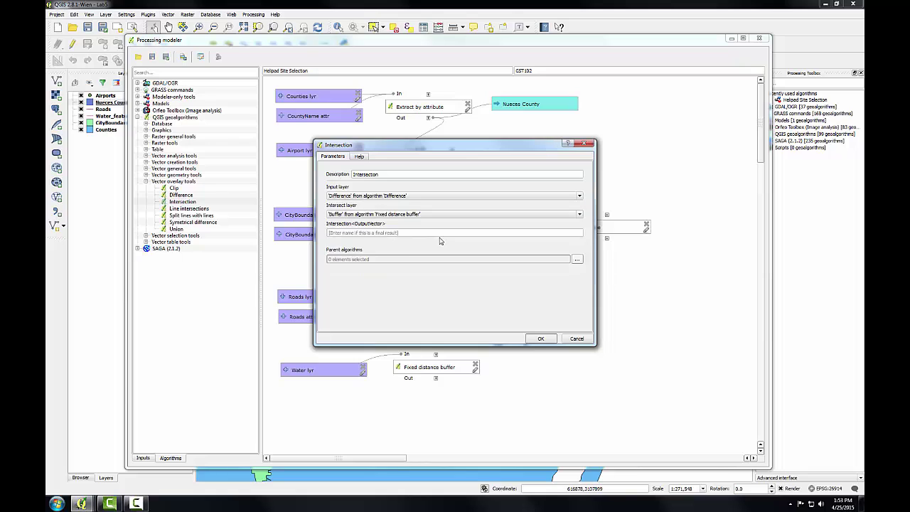
click(427, 214)
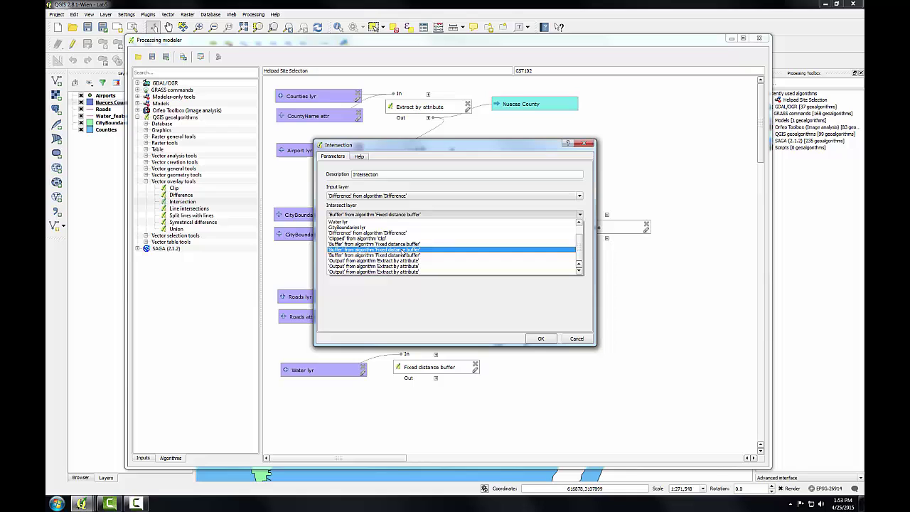
click(403, 250)
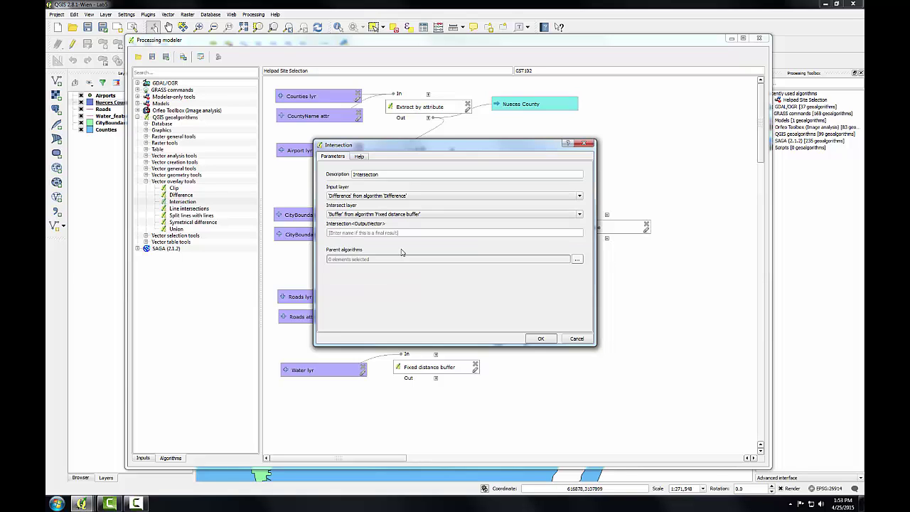
drag(463, 147, 487, 140)
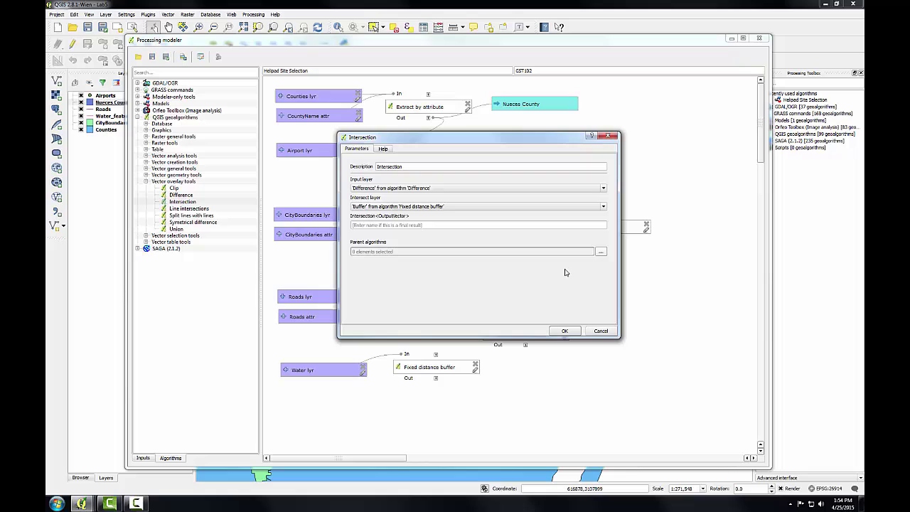
click(601, 252)
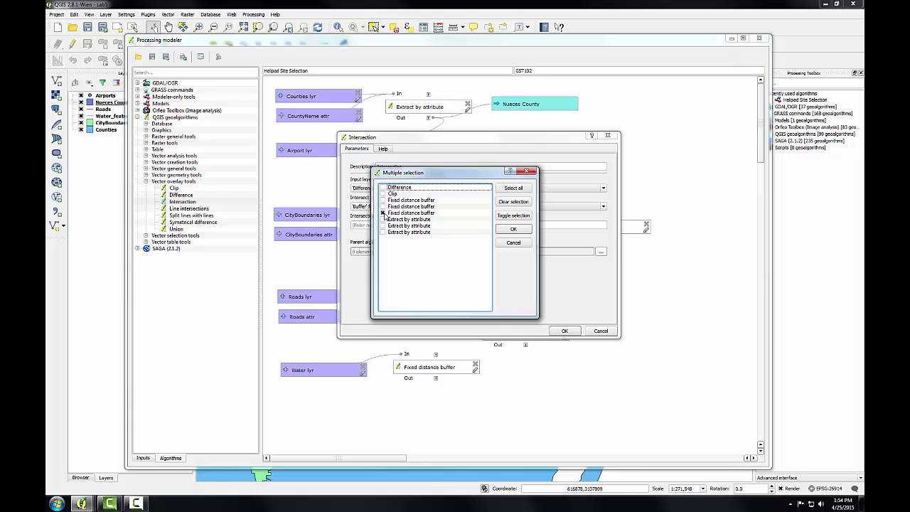
click(523, 230)
click(565, 331)
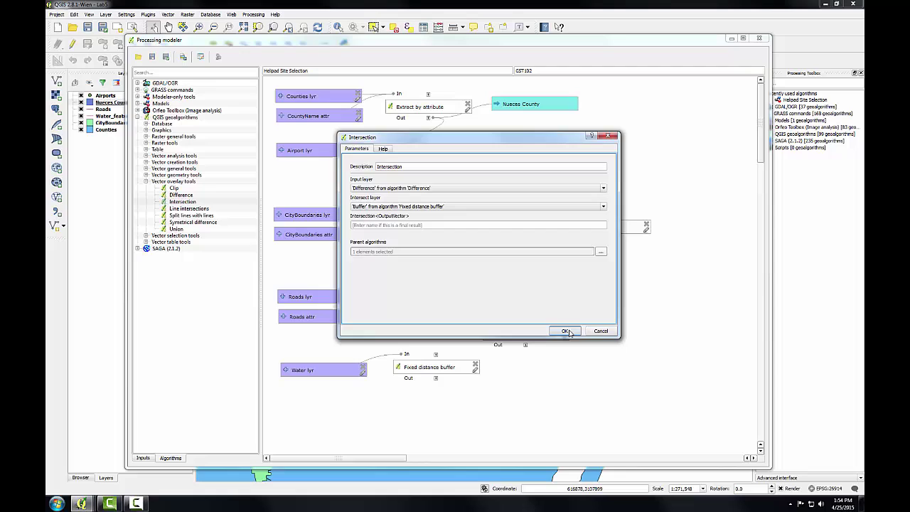
drag(684, 412, 650, 402)
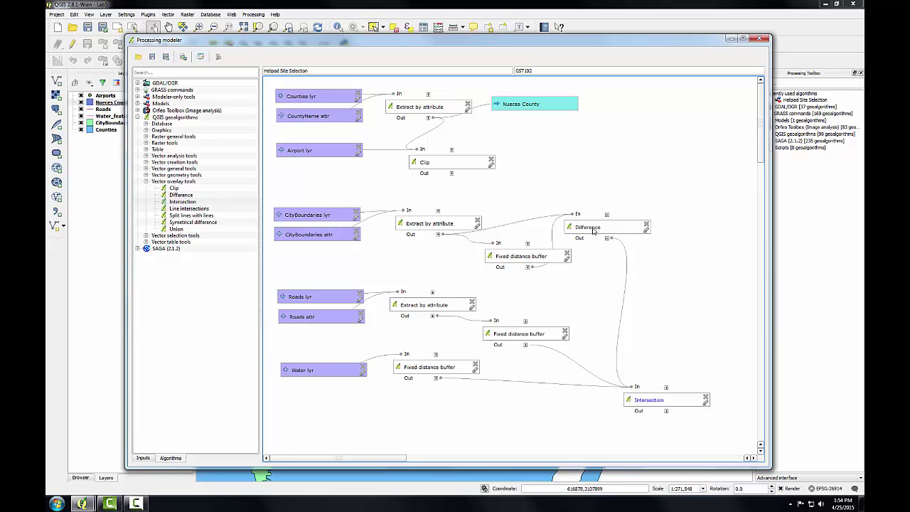
Clip the earlier 'Clipped' output by the Intersection output, naming the result FinalSolution
double_click(174, 187)
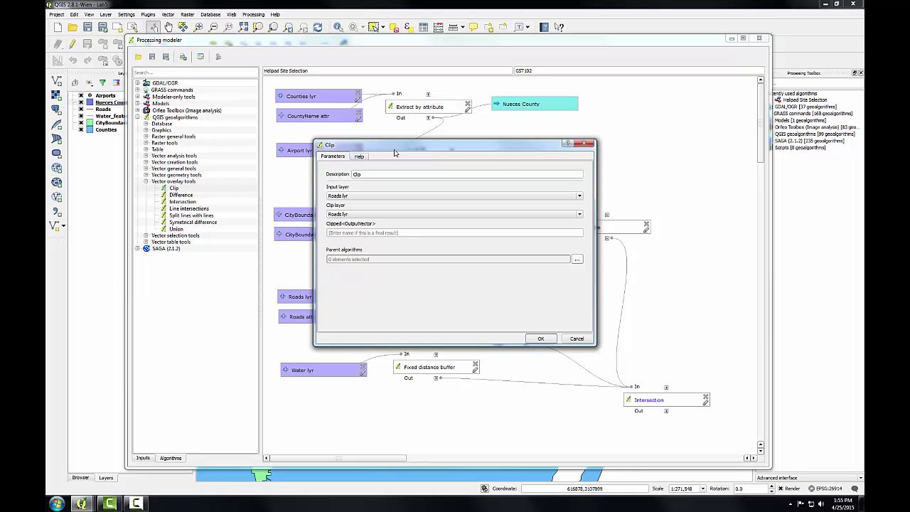
drag(395, 152, 222, 199)
click(221, 247)
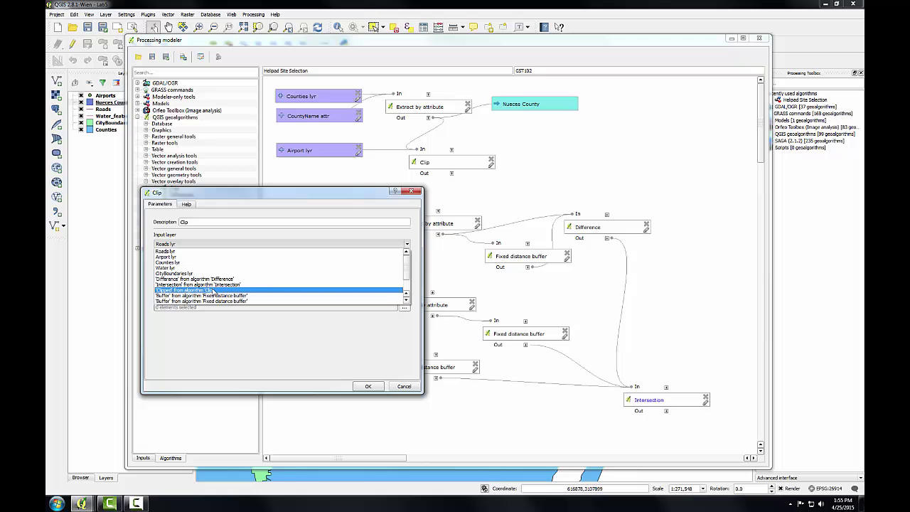
click(213, 291)
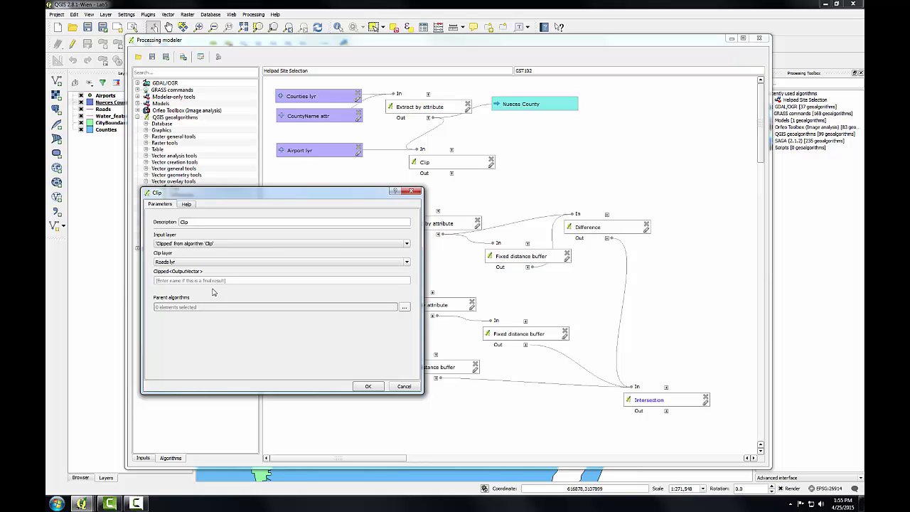
click(223, 263)
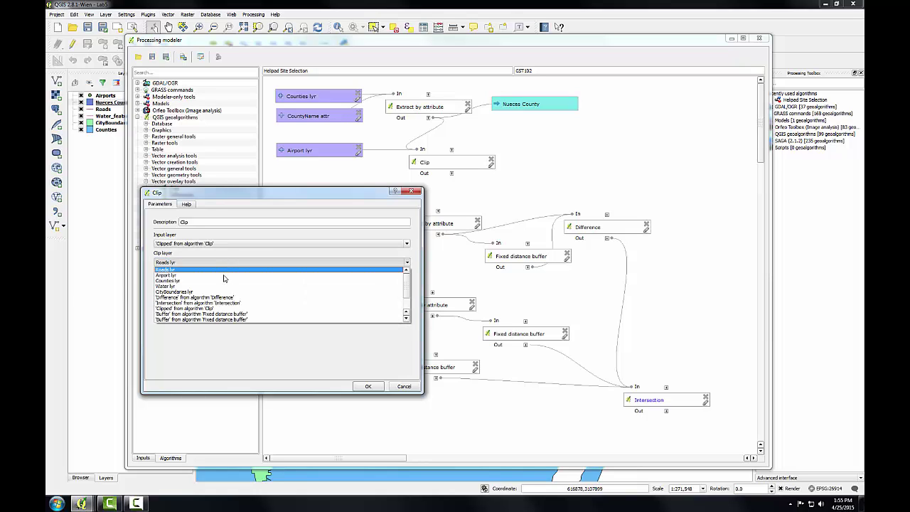
scroll(223, 311, down, 1)
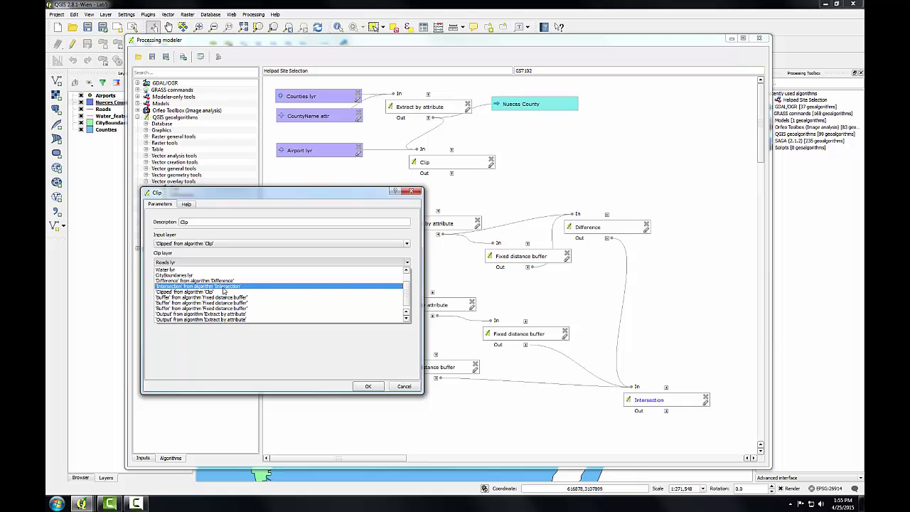
click(222, 288)
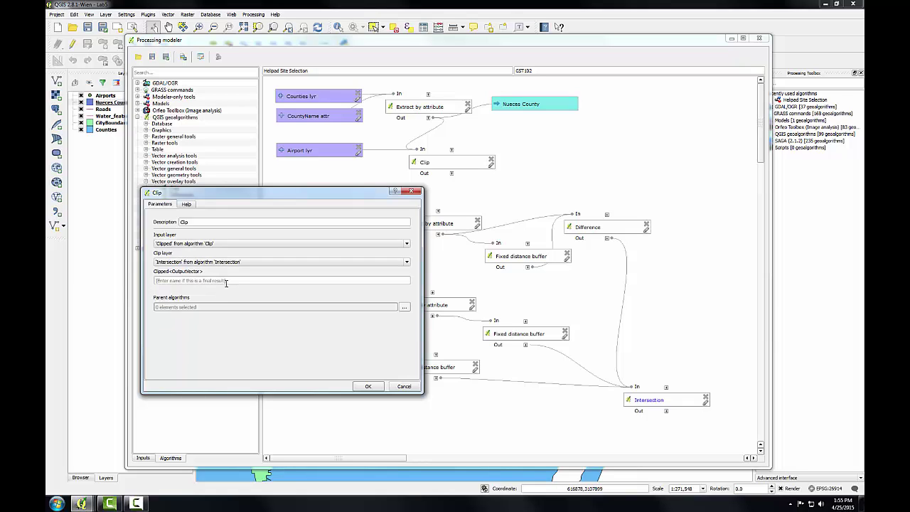
click(226, 282)
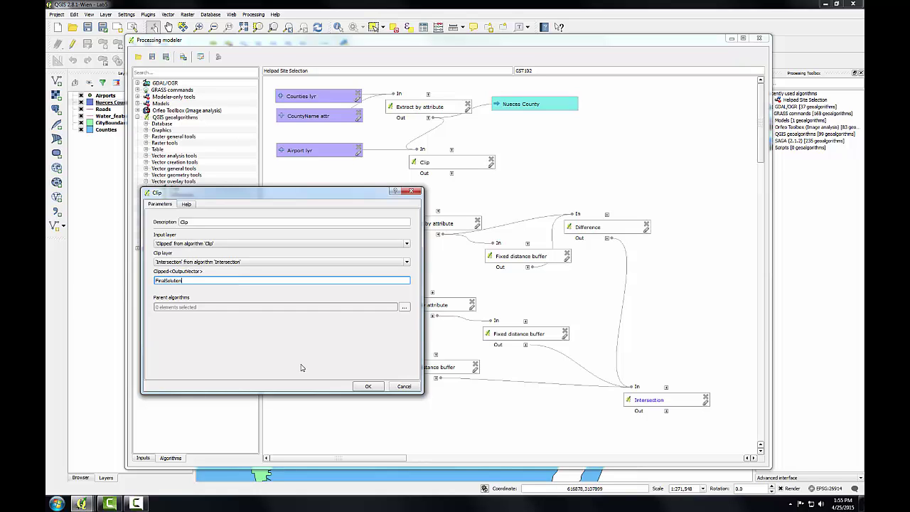
click(368, 386)
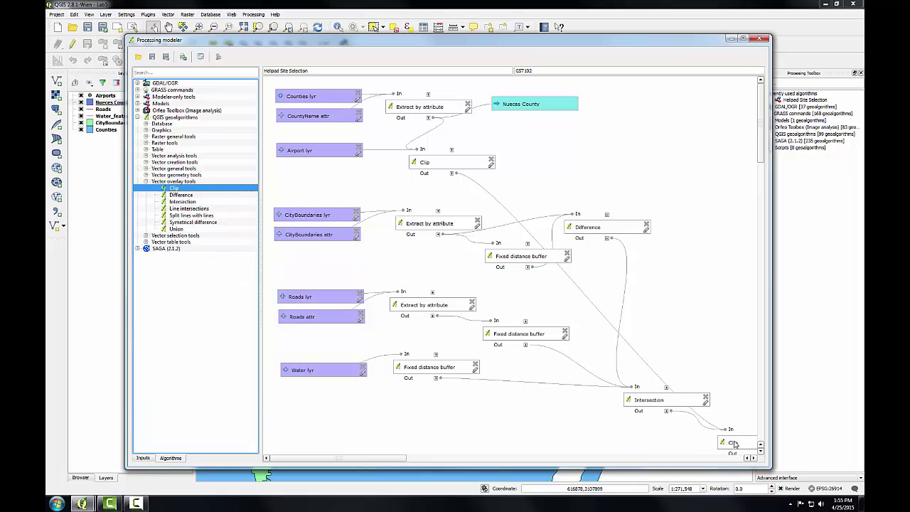
Move the new Clip box into view and widen the modeler window
drag(735, 443, 863, 303)
drag(752, 304, 739, 202)
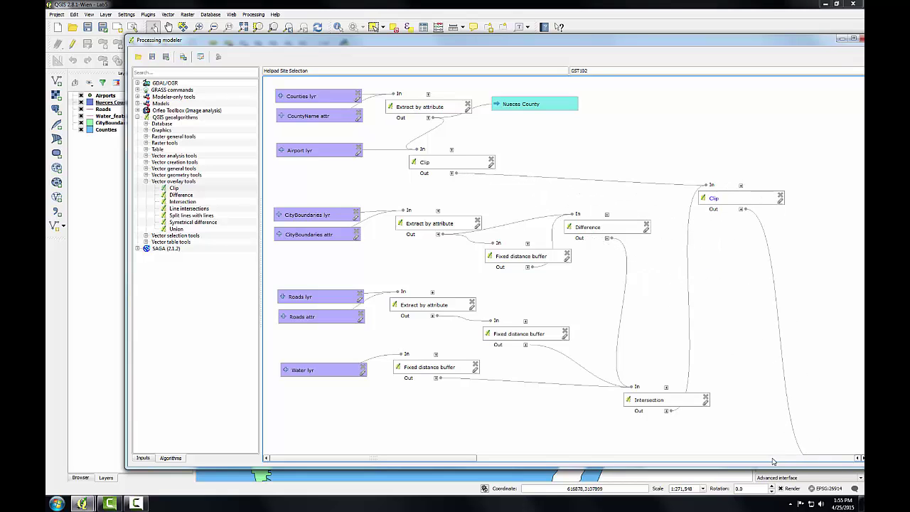
drag(399, 41, 347, 32)
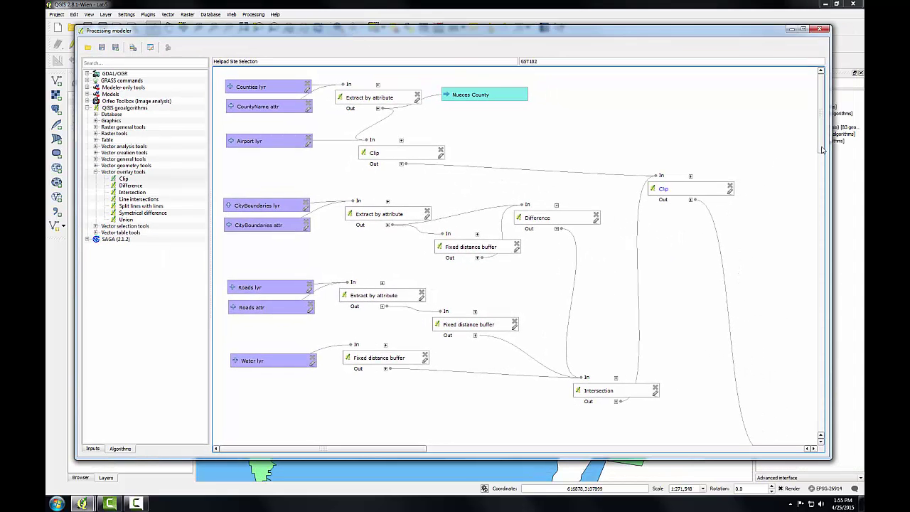
scroll(823, 149, down, 5)
drag(796, 261, 773, 80)
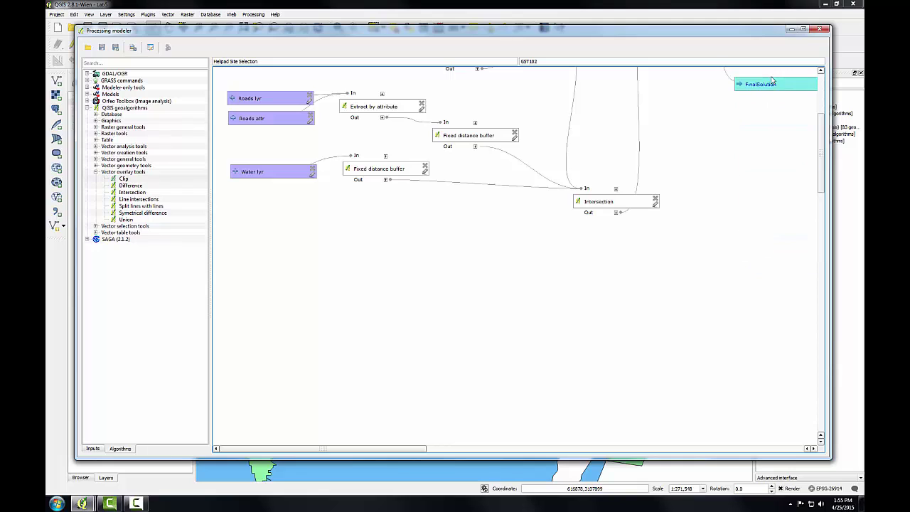
drag(825, 171, 823, 122)
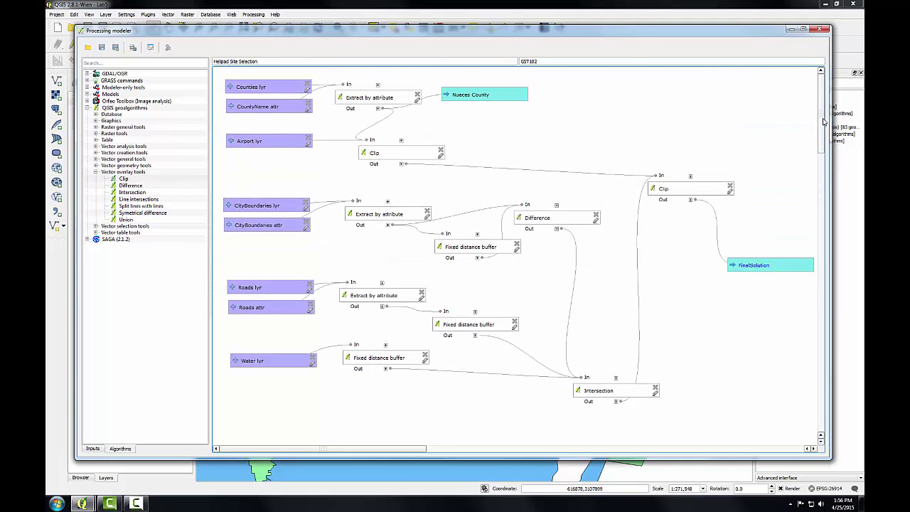
Place the FinalSolution output below the Clip box and save the model
drag(772, 266, 720, 278)
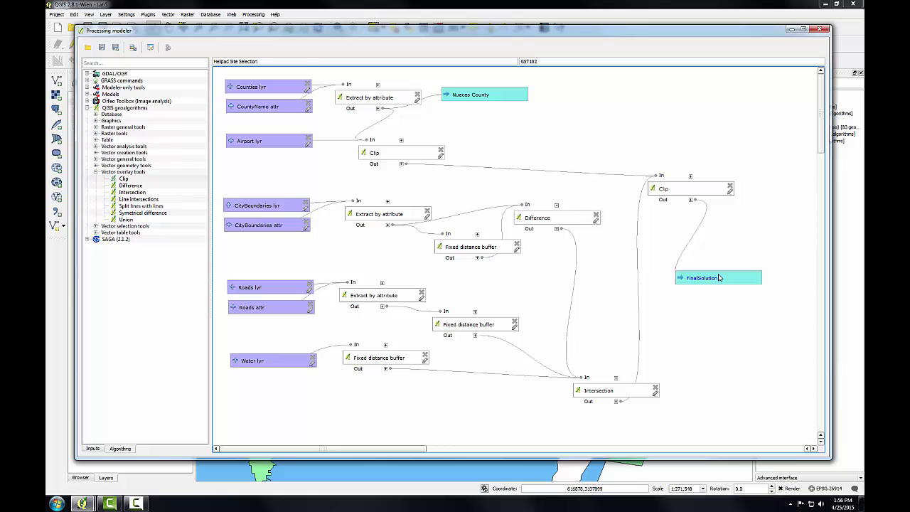
click(101, 47)
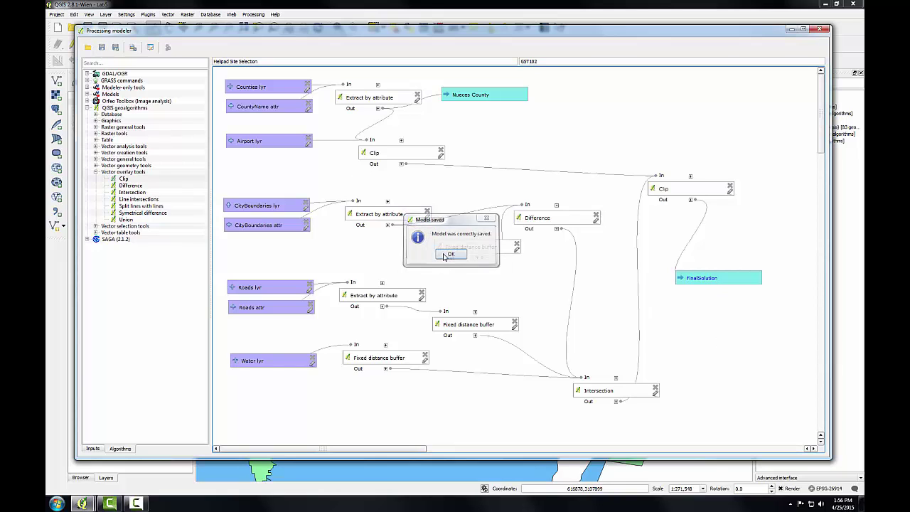
click(449, 255)
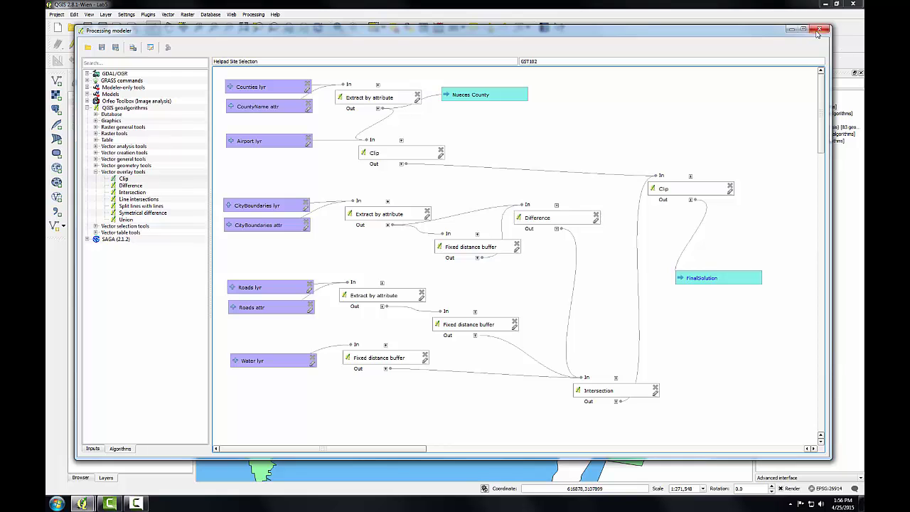
Close the modeler and execute Helipad Site Selection from Models > GST102 in the Processing Toolbox
click(817, 32)
click(760, 120)
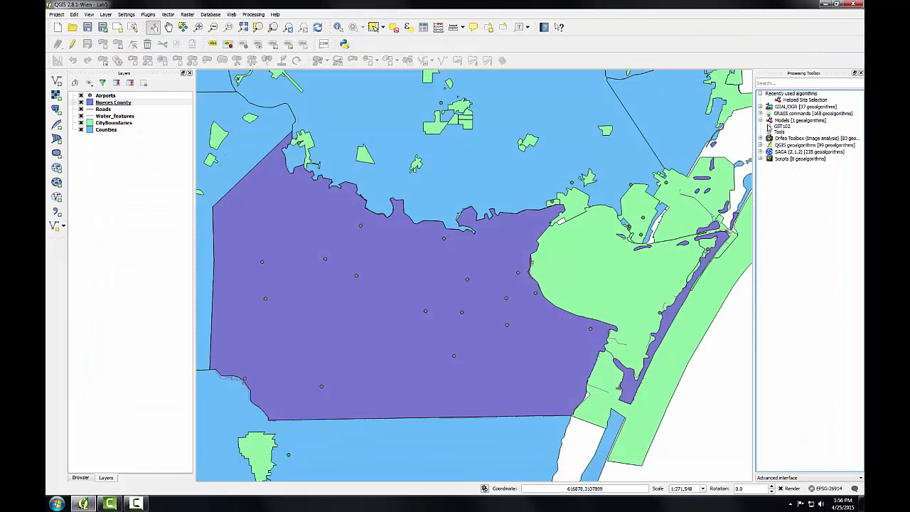
click(769, 126)
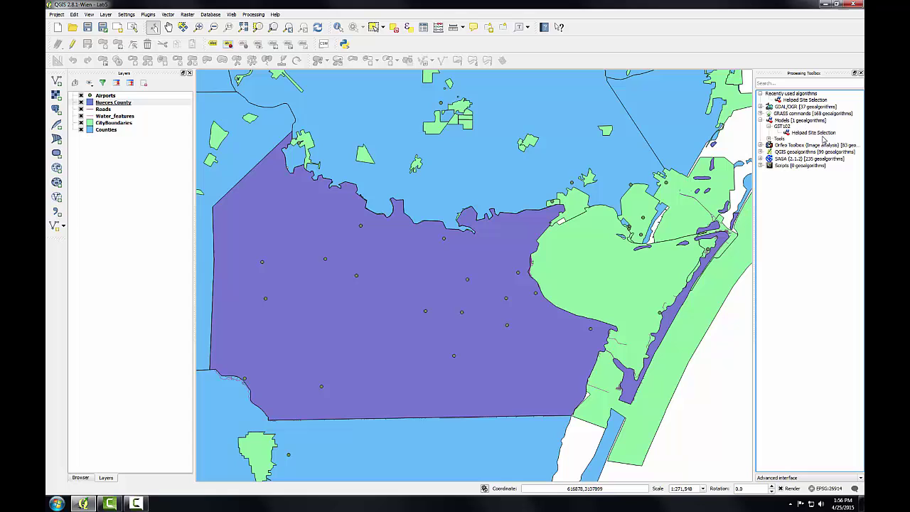
right_click(821, 133)
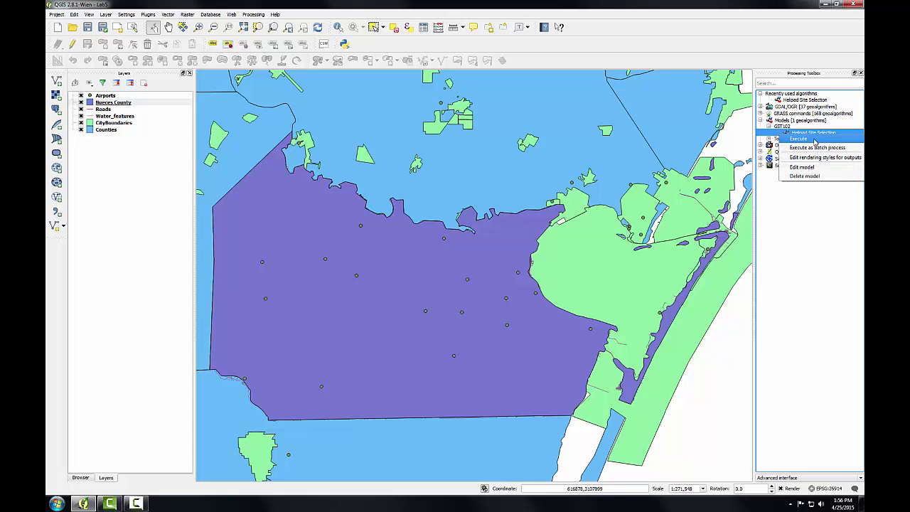
click(818, 138)
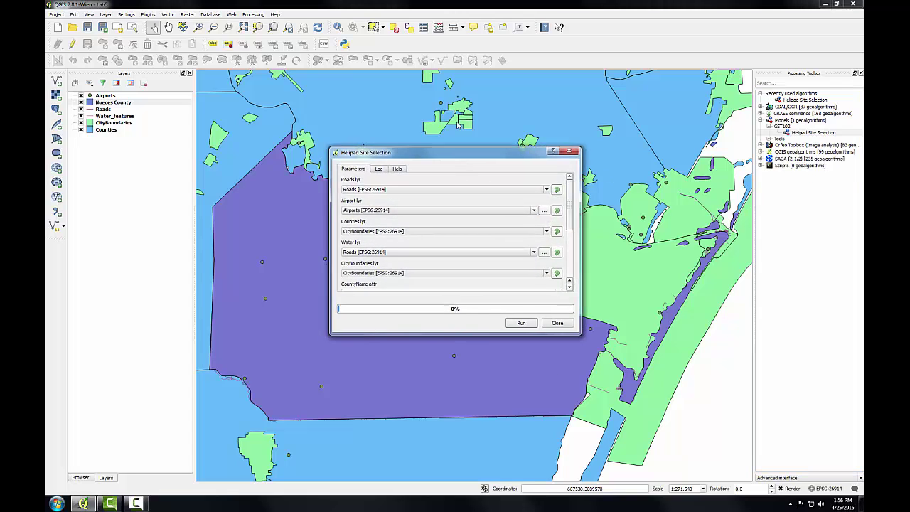
Enlarge the run dialog and set the input layers to Counties, Water_features and CityBoundaries
drag(464, 168, 451, 84)
drag(451, 254, 438, 387)
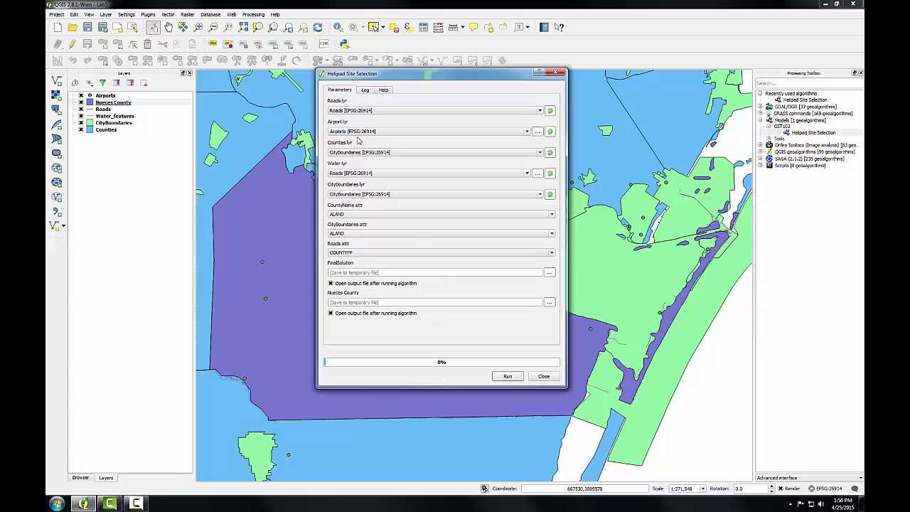
click(359, 152)
click(353, 166)
click(357, 175)
click(354, 186)
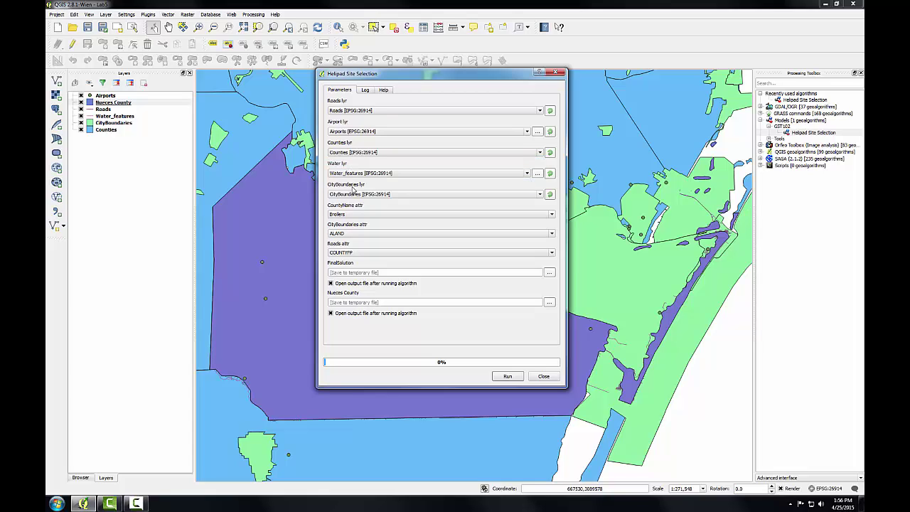
click(355, 194)
click(355, 203)
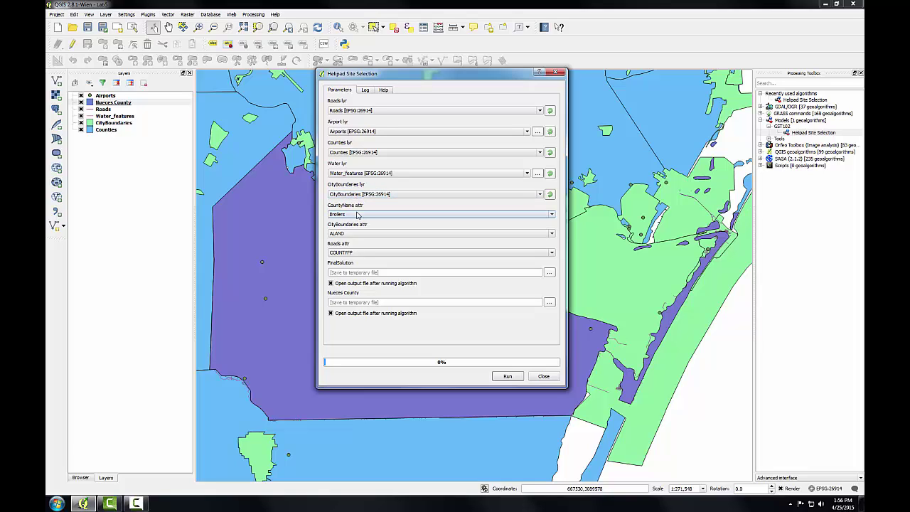
Set the attributes to COUNTY for county name, NAME for city boundaries and RTTYP for roads
click(357, 215)
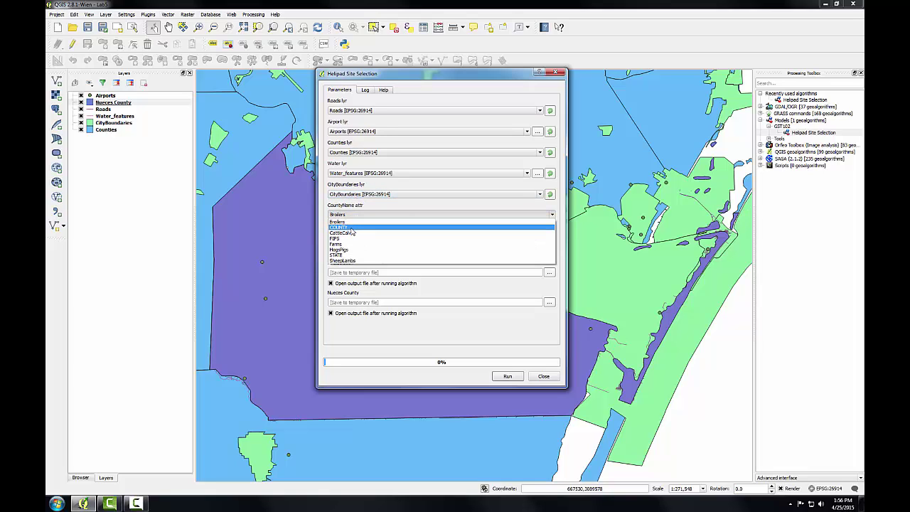
click(351, 228)
click(350, 234)
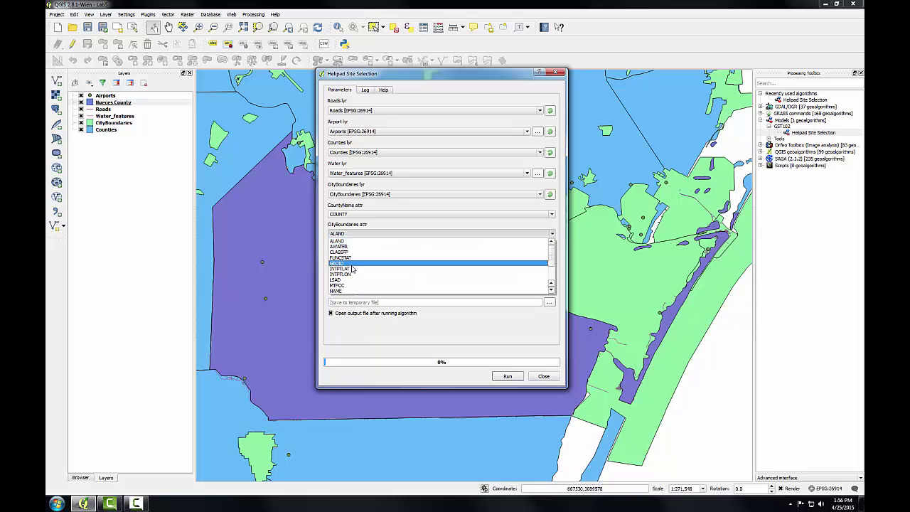
click(347, 292)
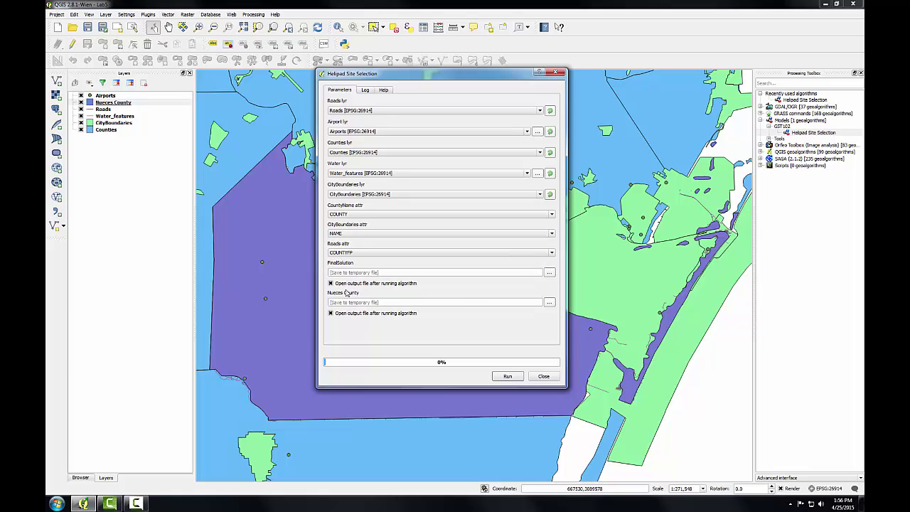
click(359, 253)
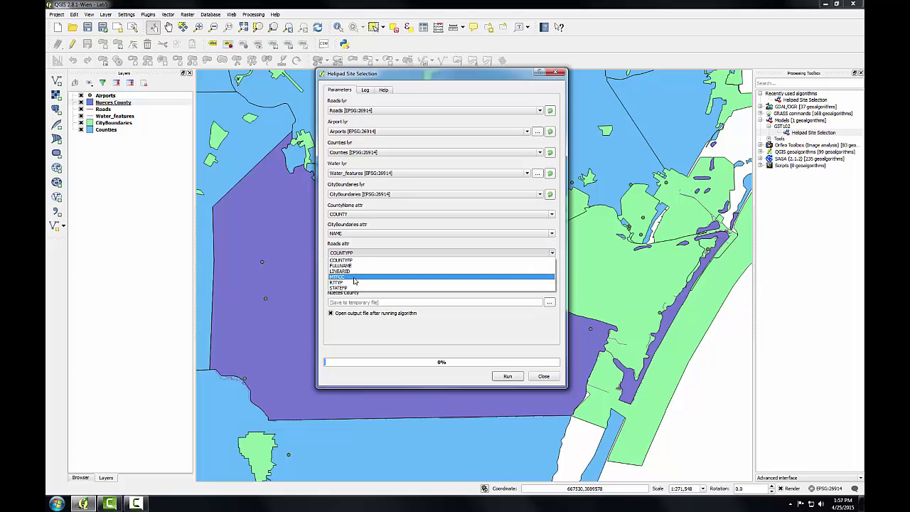
click(355, 283)
Save the FinalSolution output as FinalSolution.shp in C:\...\Lab 5 Data\MyData
click(356, 273)
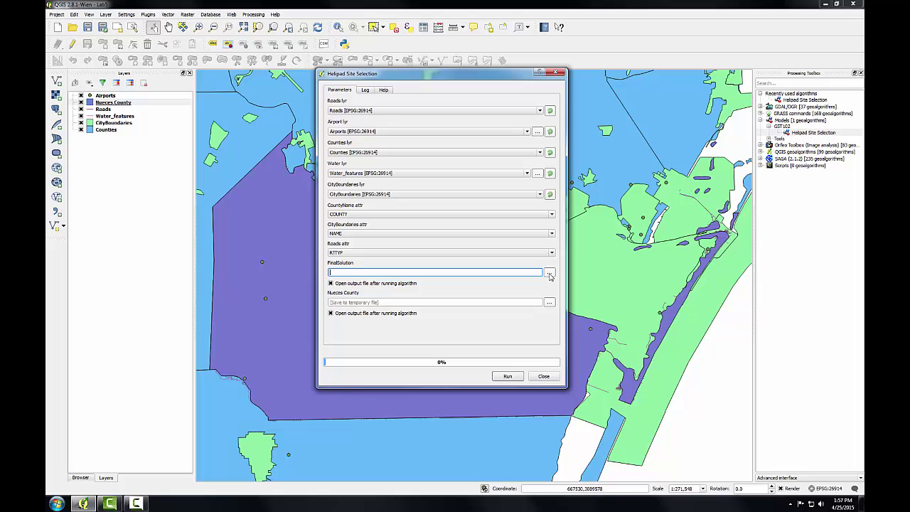
click(550, 274)
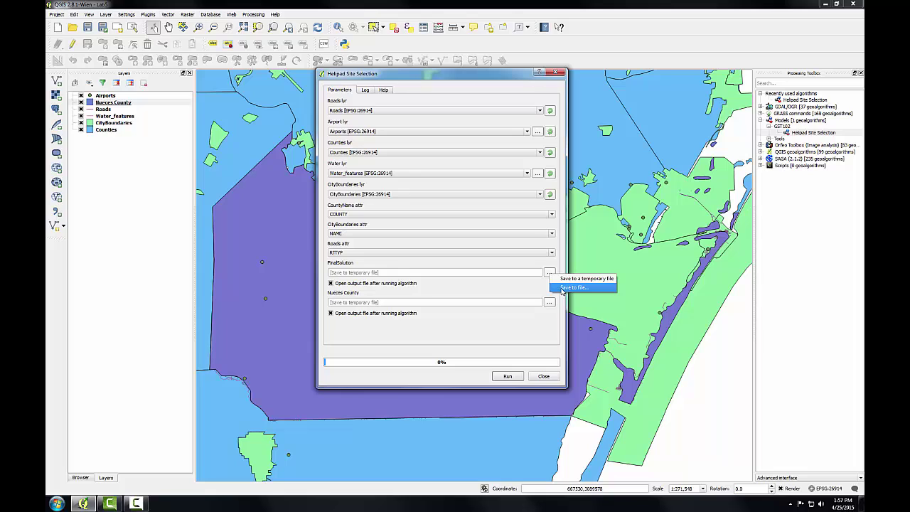
click(561, 288)
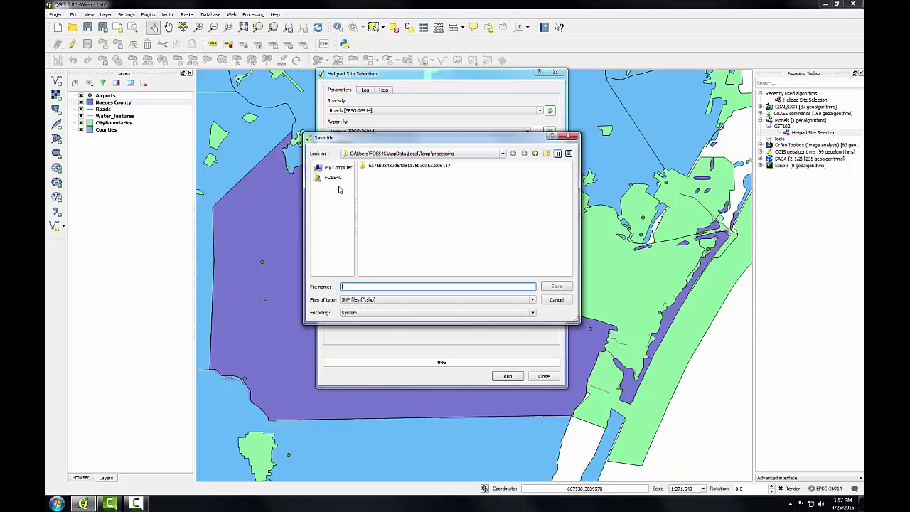
click(342, 168)
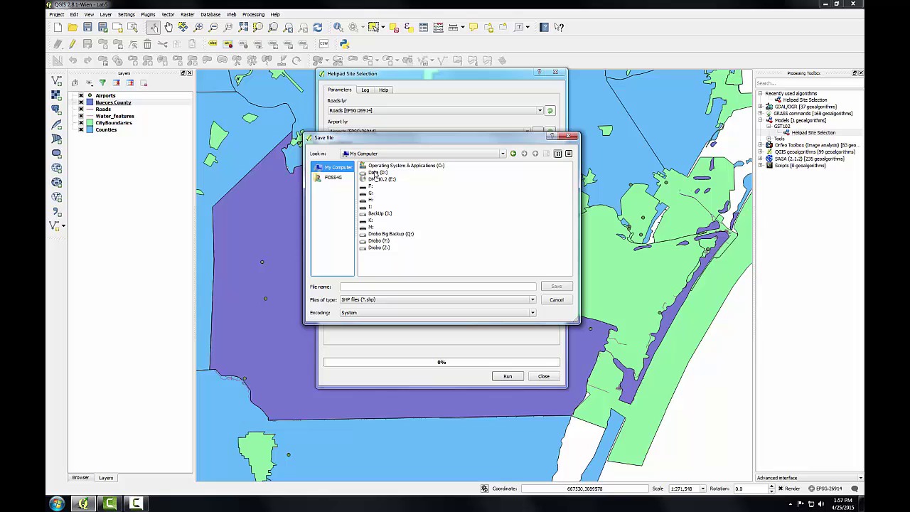
double_click(390, 168)
double_click(391, 179)
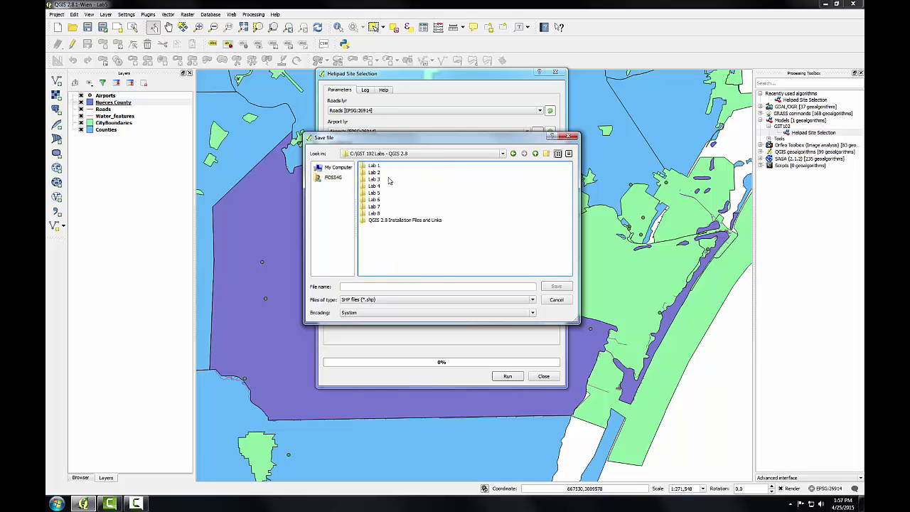
double_click(377, 193)
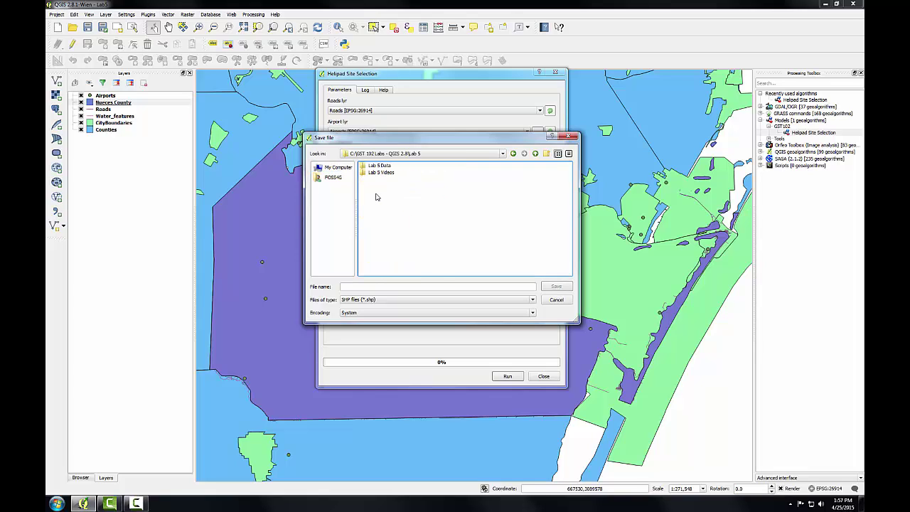
double_click(381, 166)
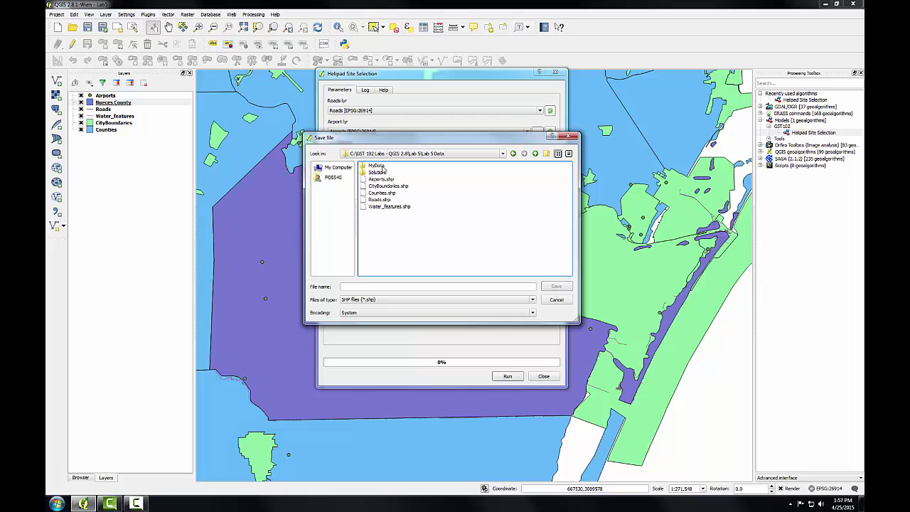
double_click(382, 167)
click(370, 286)
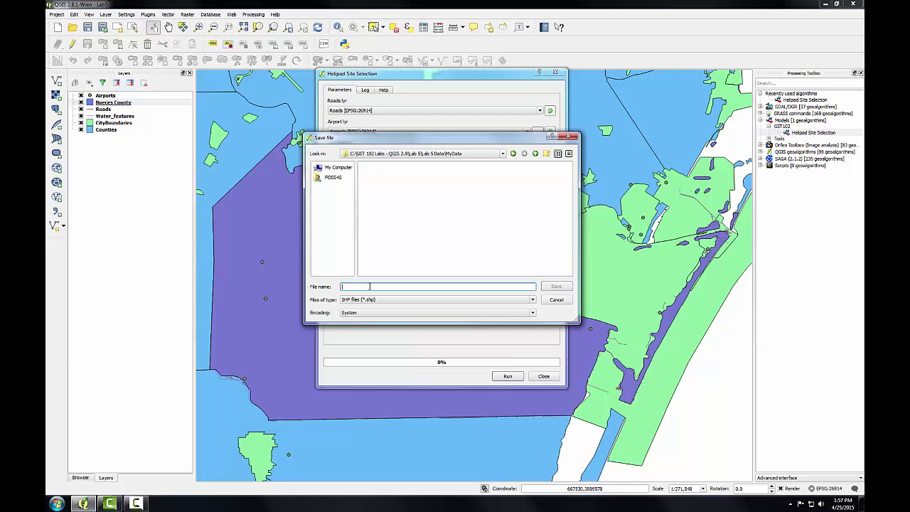
text(FinalSolution.shp)
click(552, 286)
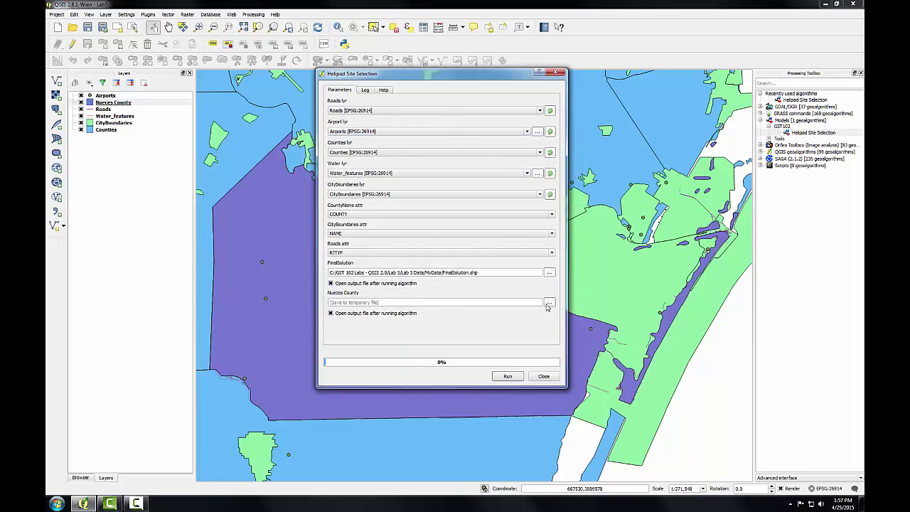
Save the Nueces County output as NuecesCounty.shp in the same MyData folder
click(549, 303)
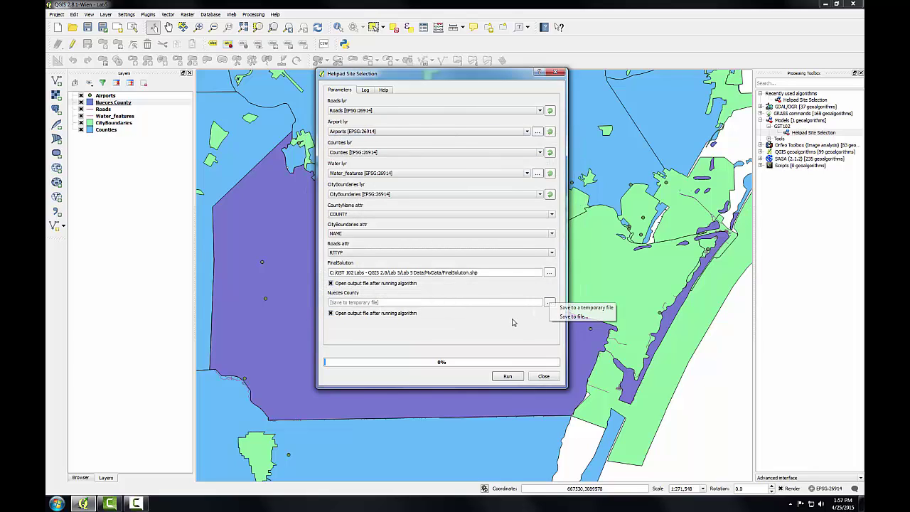
click(574, 317)
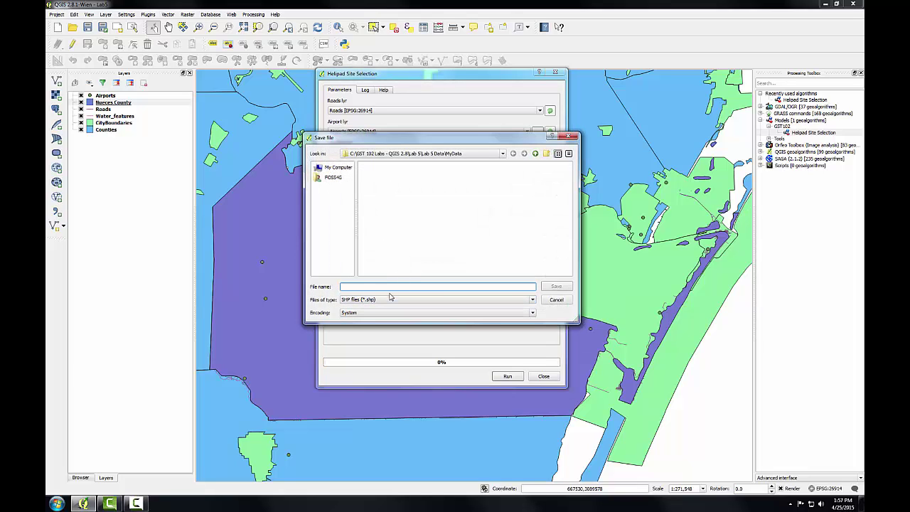
text(h)
text(uecesCounty.shp)
click(556, 286)
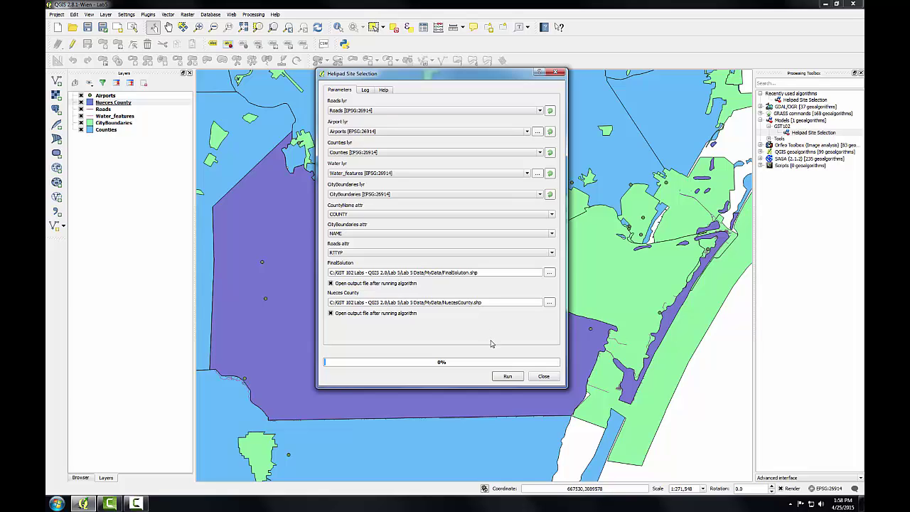
Run the configured Helipad Site Selection model to produce FinalSolution and Nueces County layers
click(508, 376)
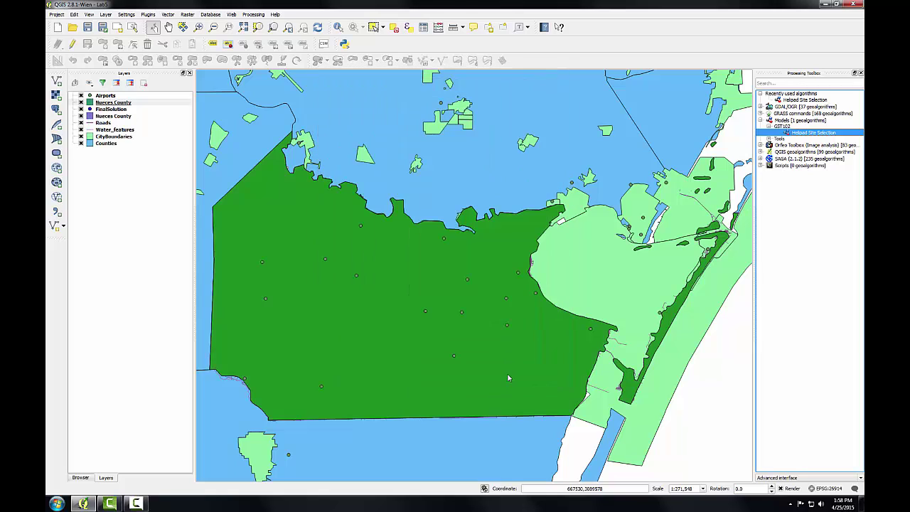
Move FinalSolution to the top of the Layers panel and confirm its attribute table holds one airport
click(108, 110)
drag(108, 111, 105, 96)
right_click(105, 97)
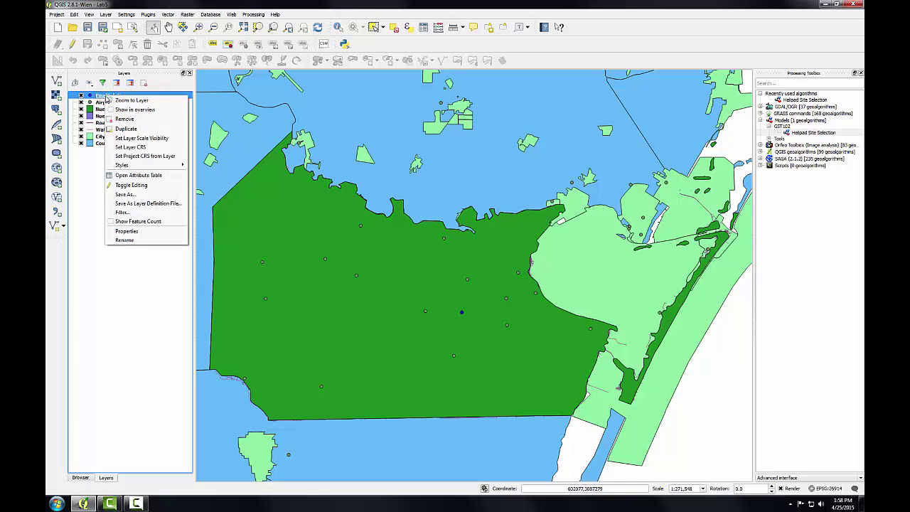
click(119, 180)
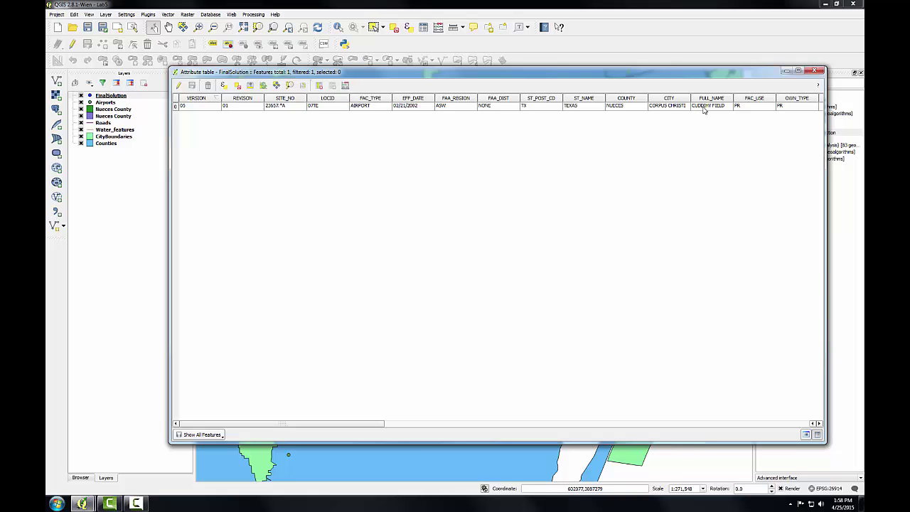
click(815, 70)
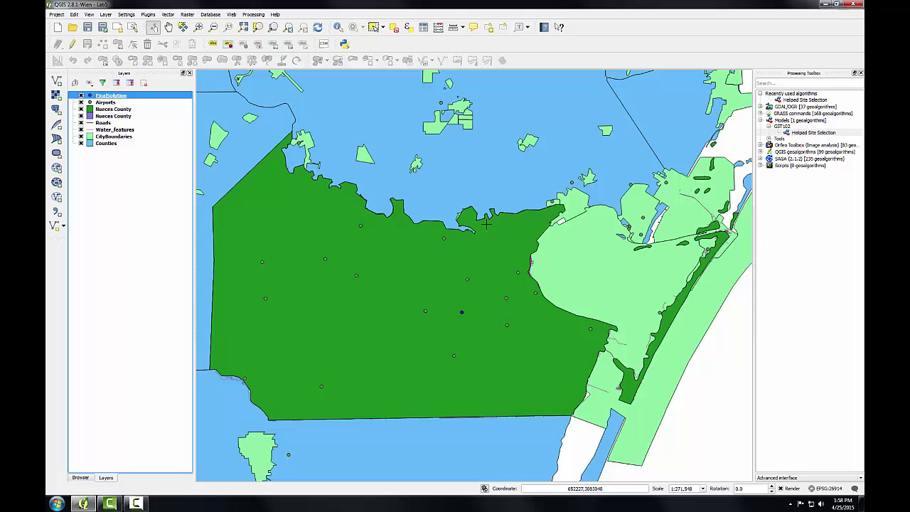
Choose Edit model for Helipad Site Selection from the Processing Toolbox
right_click(800, 133)
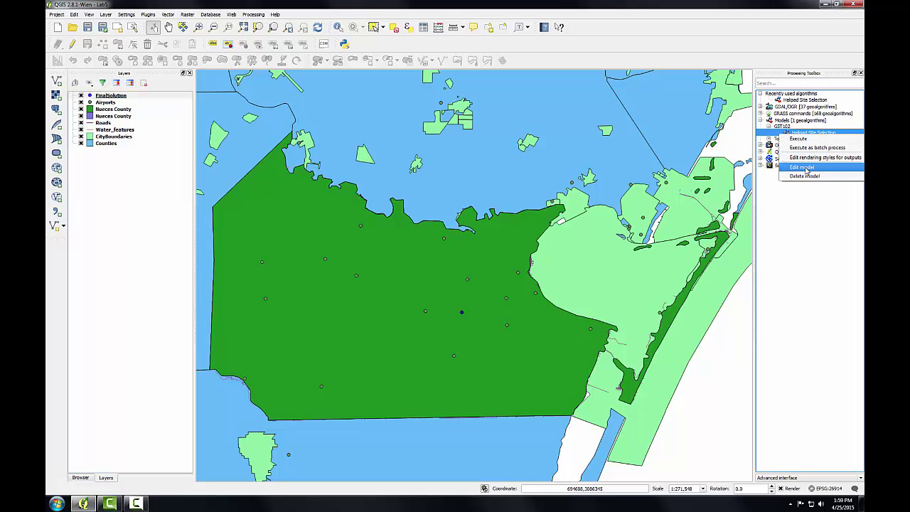
click(808, 166)
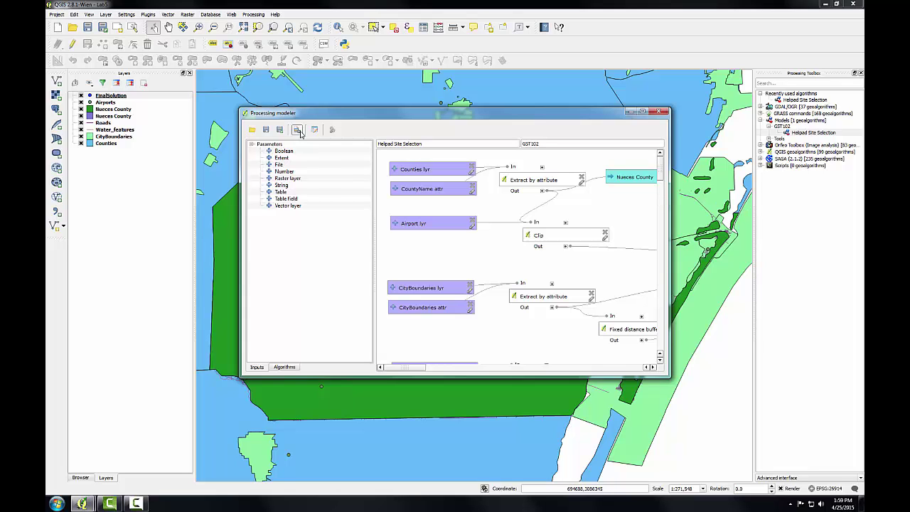
Move the model editor window to the upper left and enlarge it so the full graph from inputs to FinalSolution shows
drag(299, 113, 161, 30)
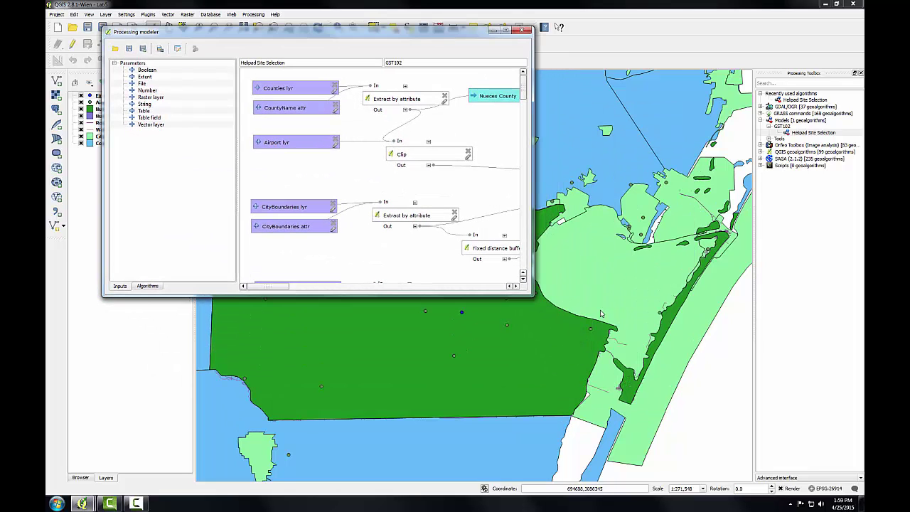
drag(533, 295, 770, 446)
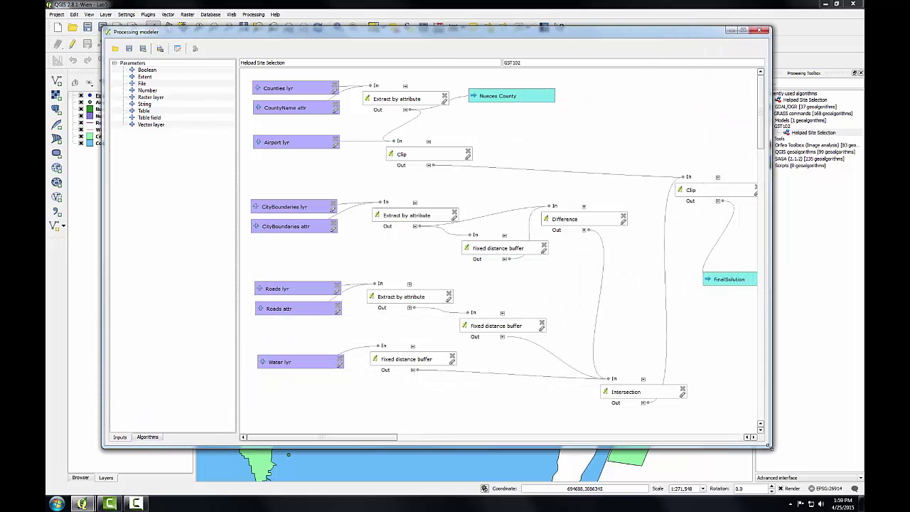